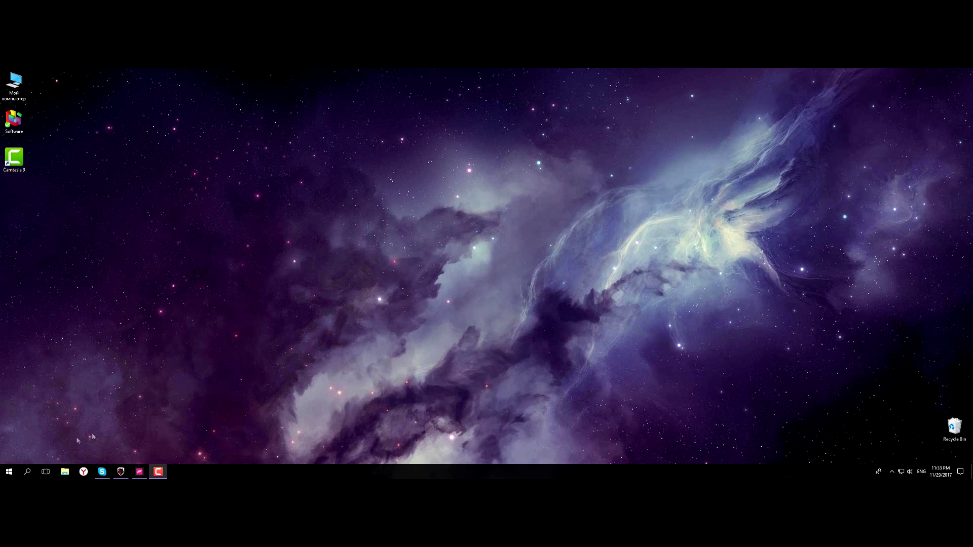
# Step: Switch to the Xbox app and bring up its Network settings to review the multiplayer network status
pyautogui.click(9, 472)
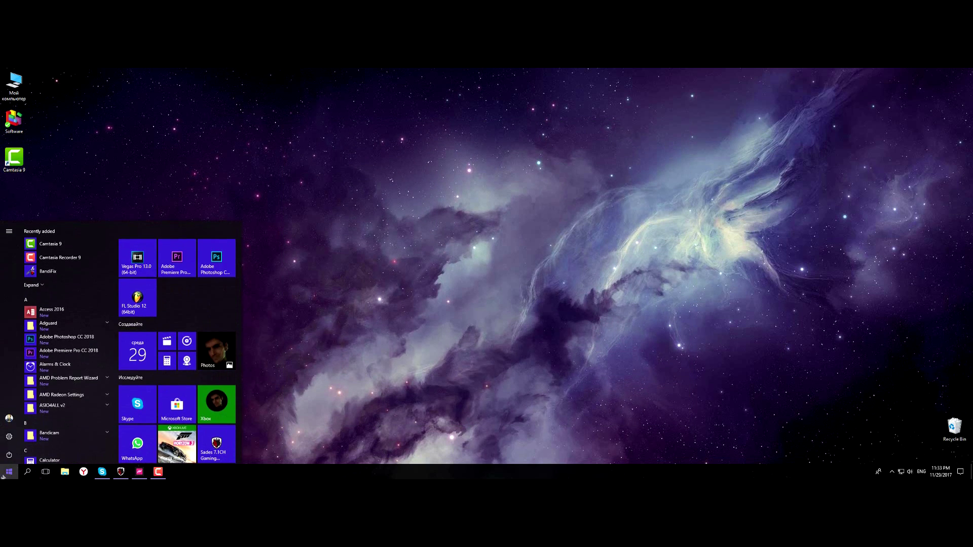
pyautogui.click(228, 403)
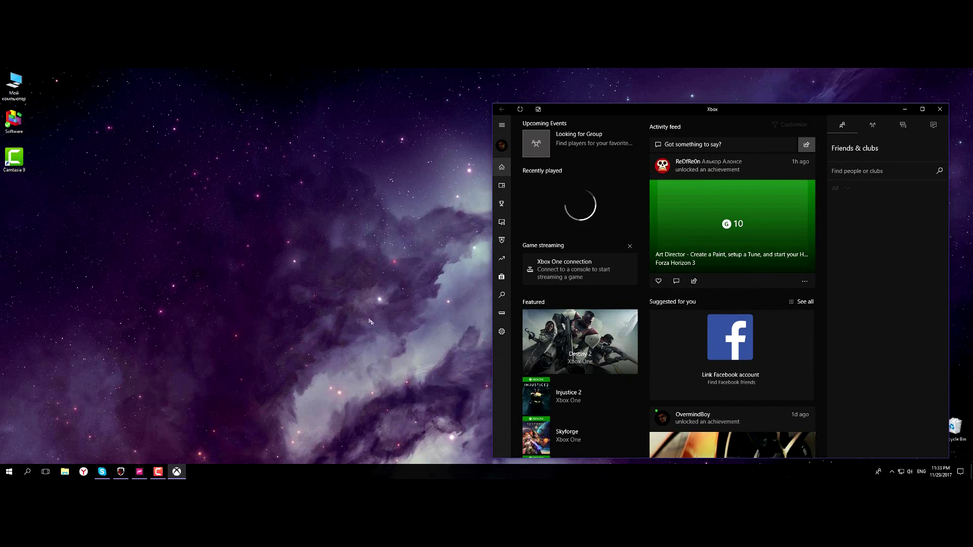
pyautogui.click(497, 333)
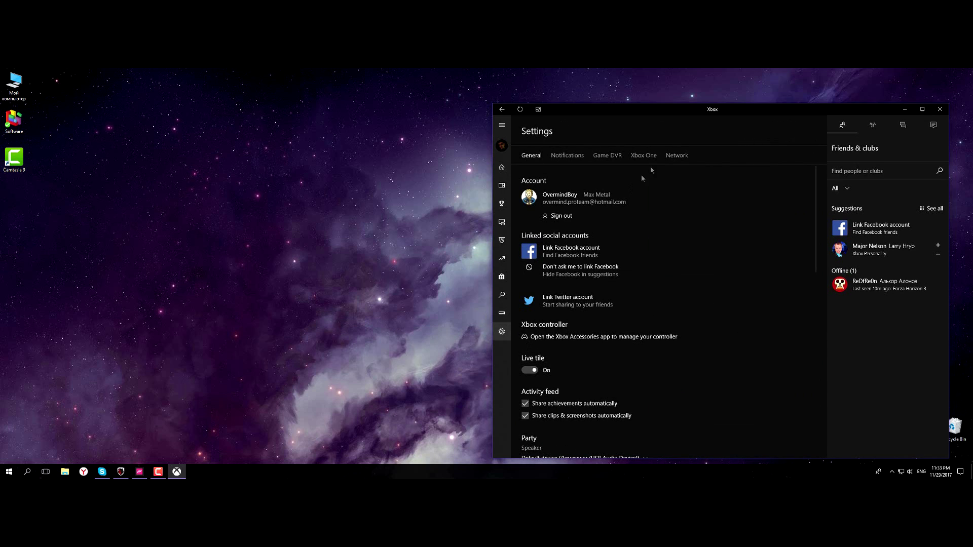
pyautogui.click(677, 155)
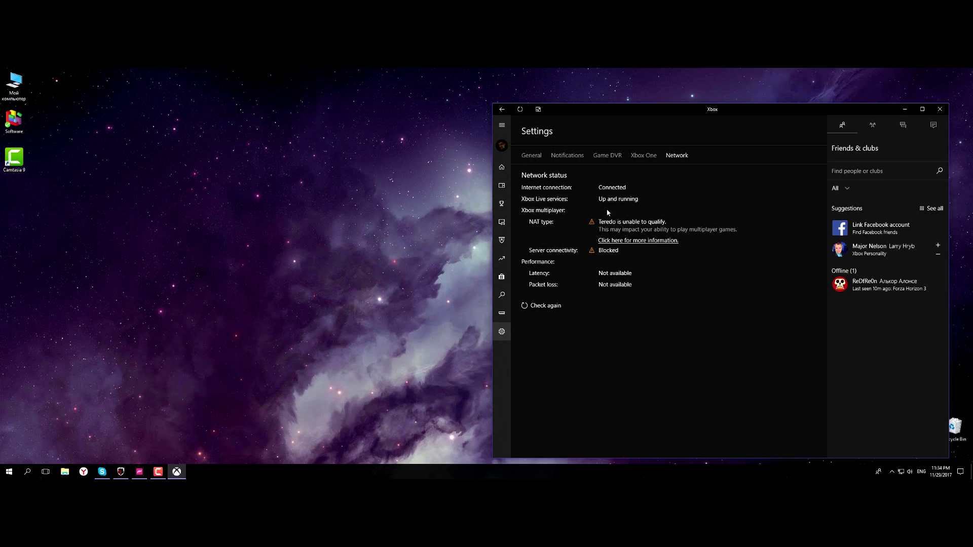
pyautogui.moveTo(608, 110); pyautogui.dragTo(543, 97)
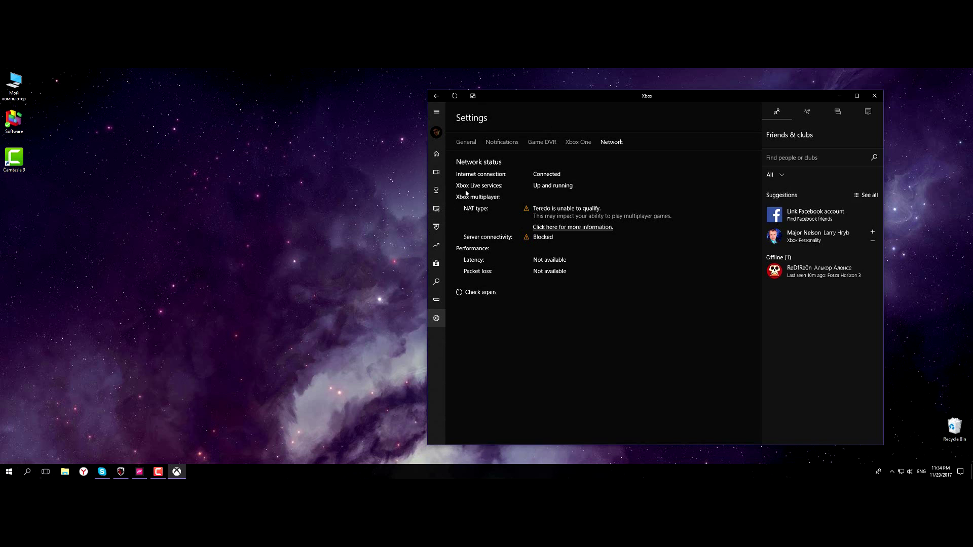
# Step: Open Device Manager, show hidden devices, and expand the Network adapters category to check for a Teredo adapter
pyautogui.click(4, 472)
pyautogui.rightClick(3, 474)
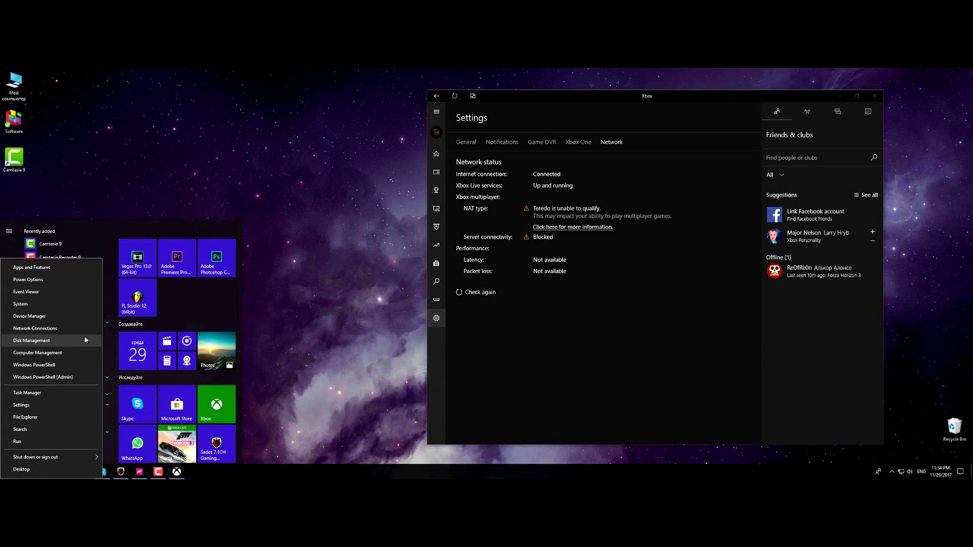
pyautogui.click(30, 316)
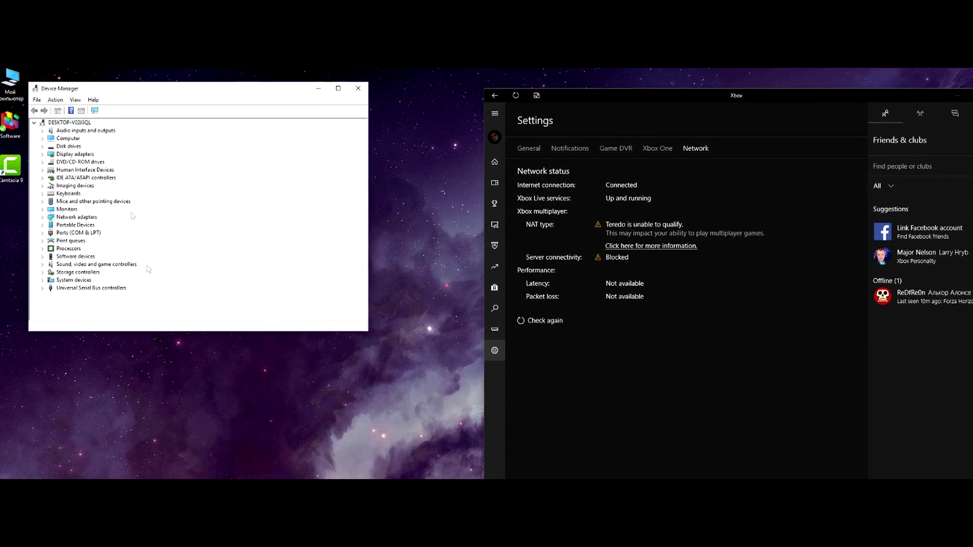
pyautogui.click(81, 100)
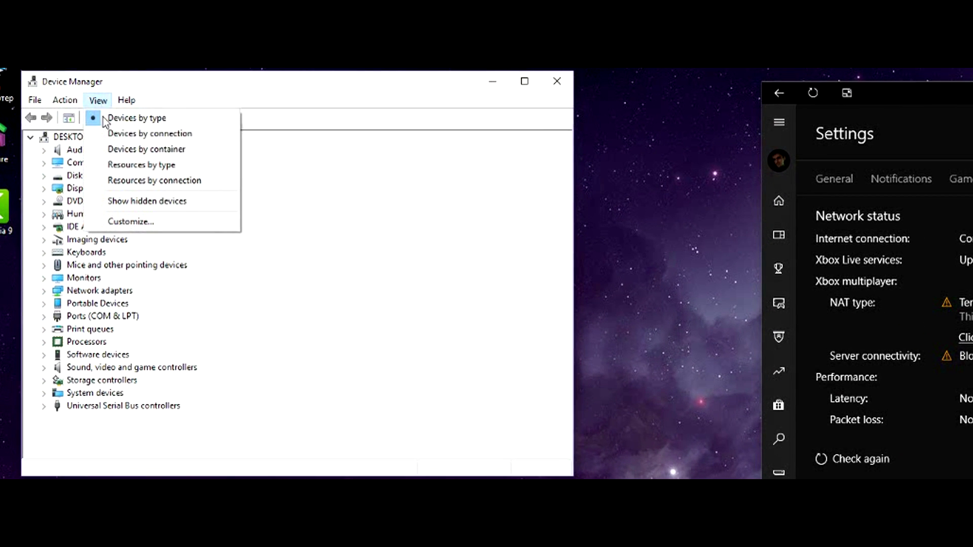
pyautogui.click(134, 207)
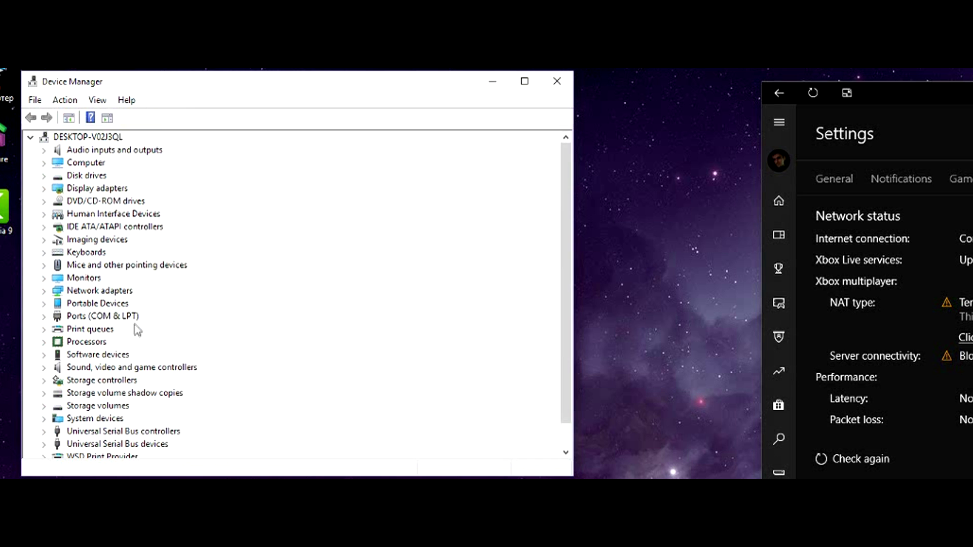
pyautogui.scroll(-1, 136, 327)
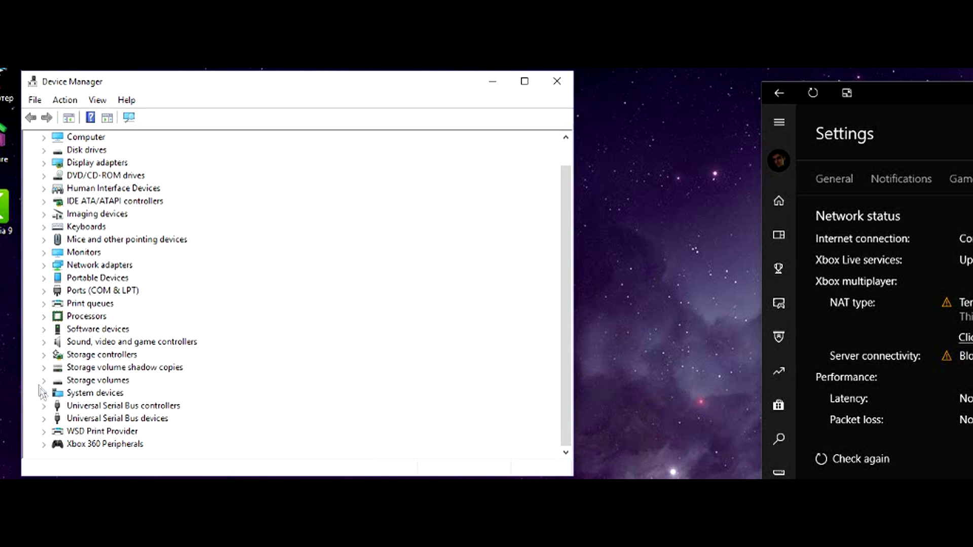
pyautogui.click(45, 267)
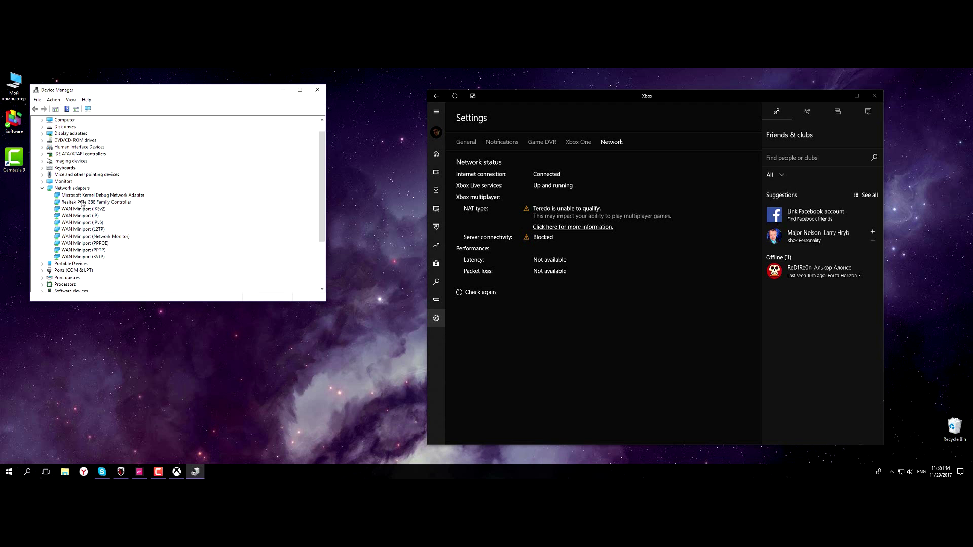
# Step: Switch to Forza Horizon 3, try to join an Online Adventure session, and minimize the game
pyautogui.click(140, 472)
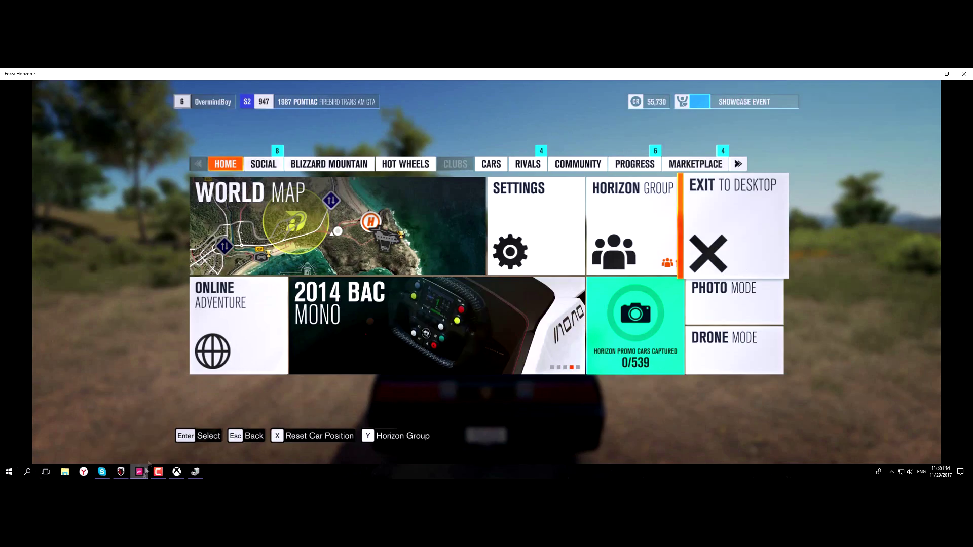
pyautogui.click(210, 325)
pyautogui.press('Return')
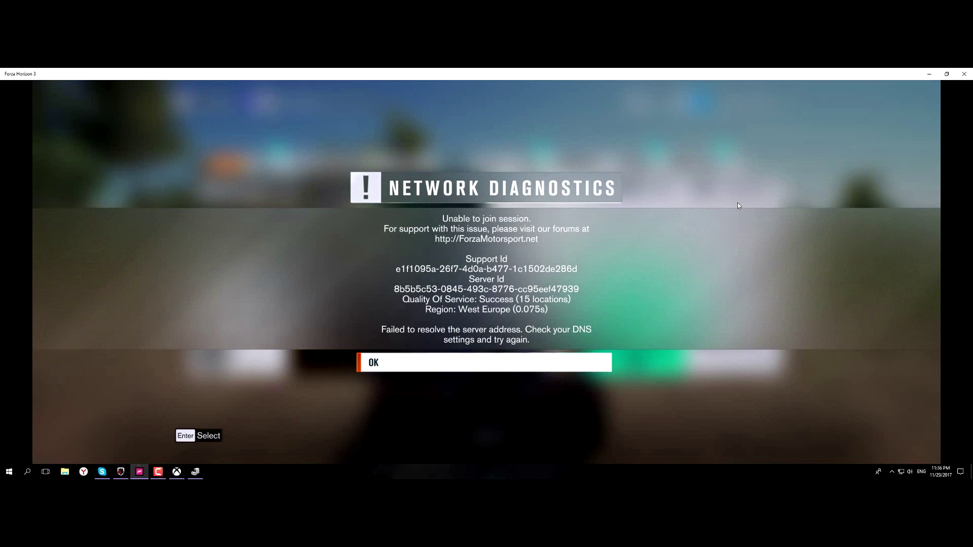
pyautogui.click(929, 74)
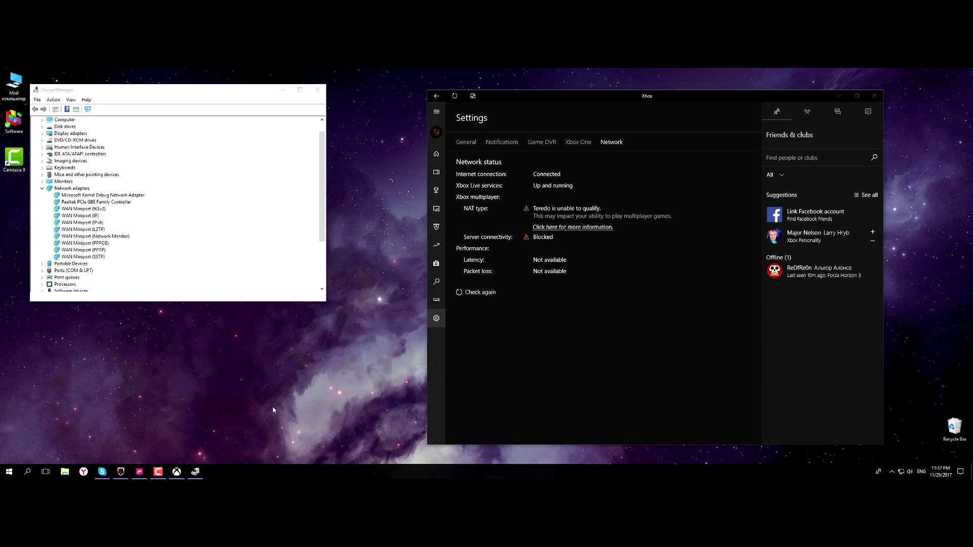
# Step: Search Windows for gpedit.msc and launch the Local Group Policy Editor
pyautogui.click(9, 472)
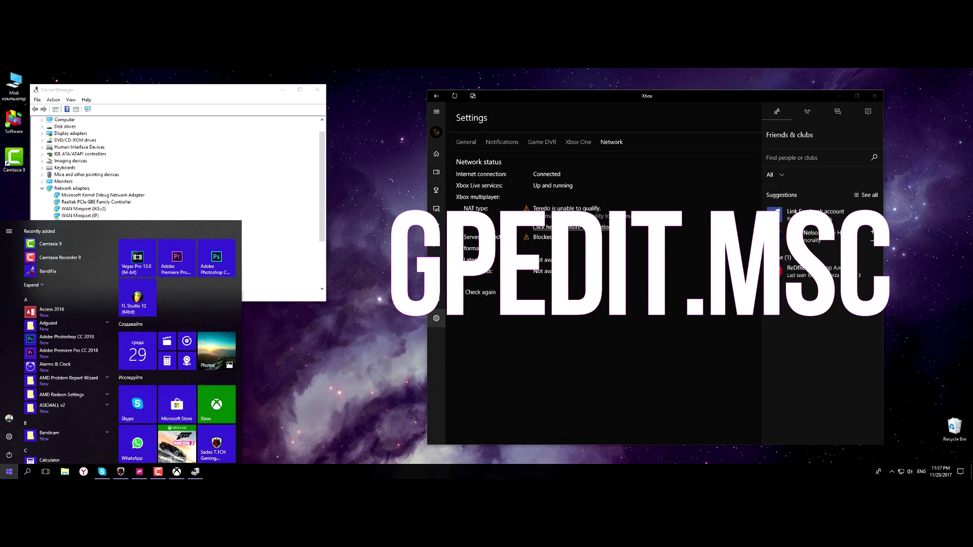
pyautogui.write('g')
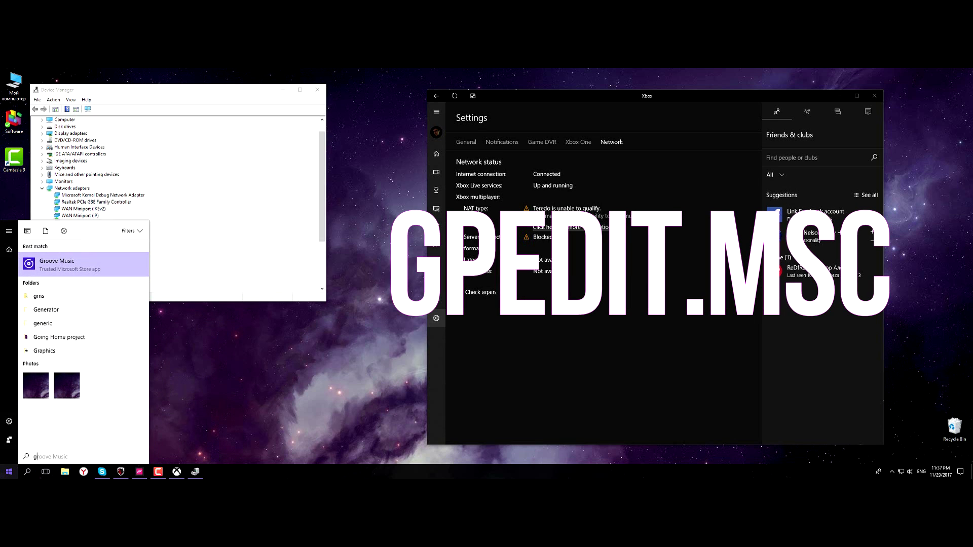
pyautogui.write('p')
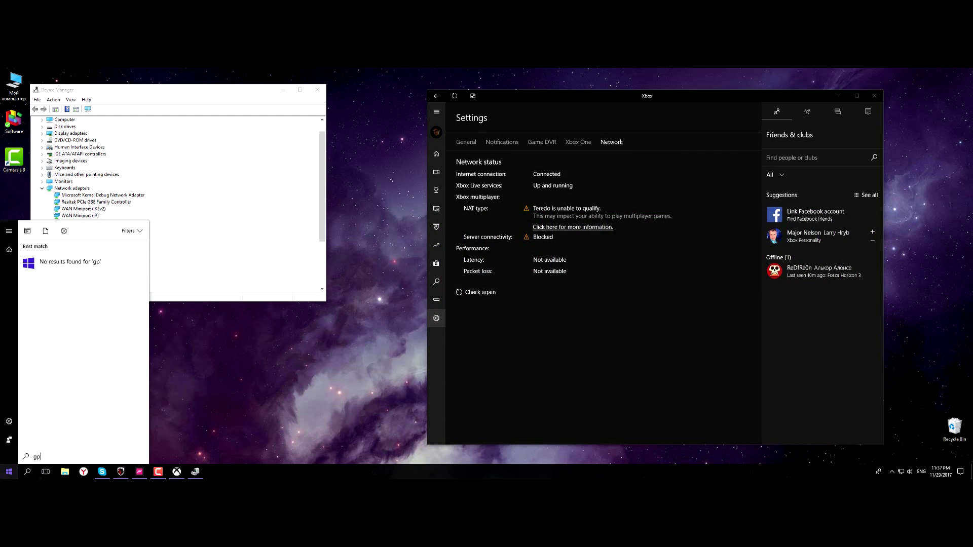
pyautogui.write('edit.')
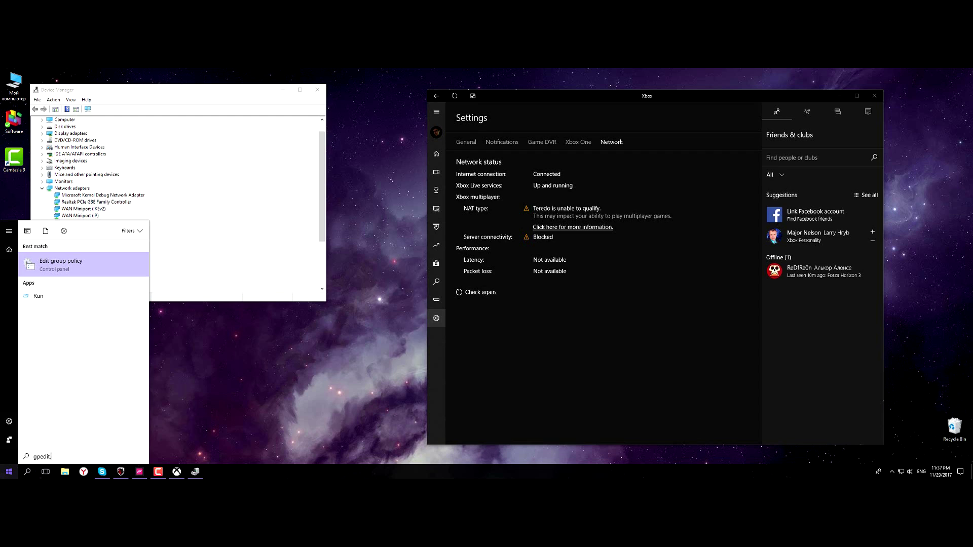
pyautogui.write('s')
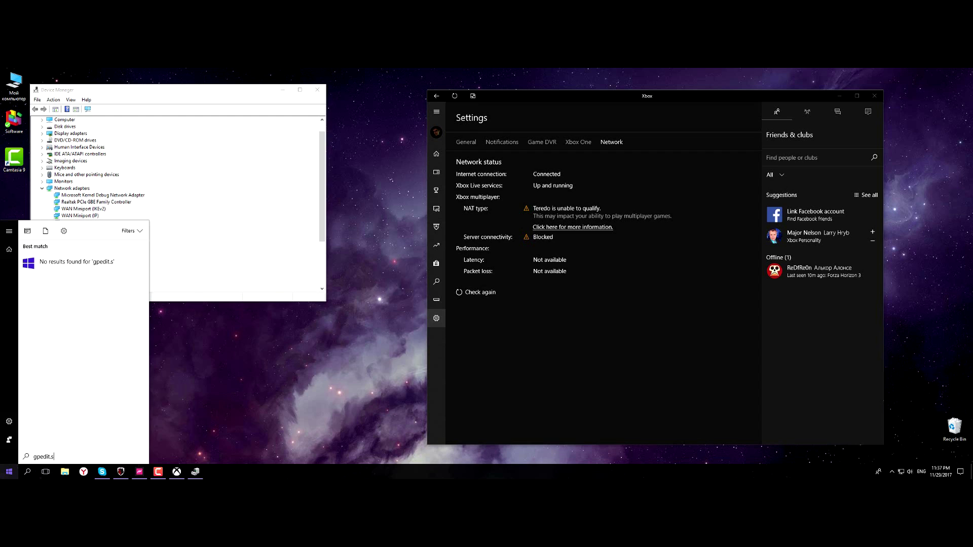
pyautogui.write('c')
pyautogui.write('m')
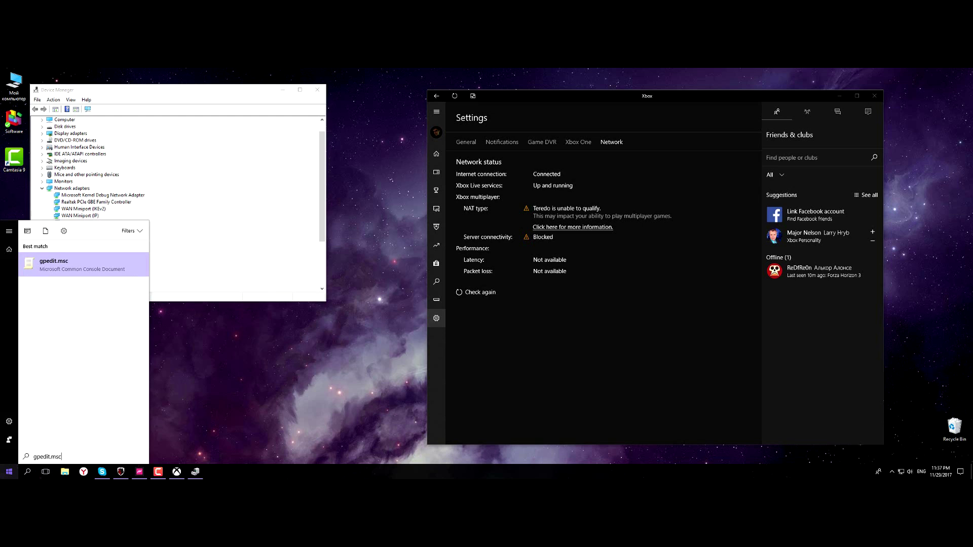
pyautogui.press('Return')
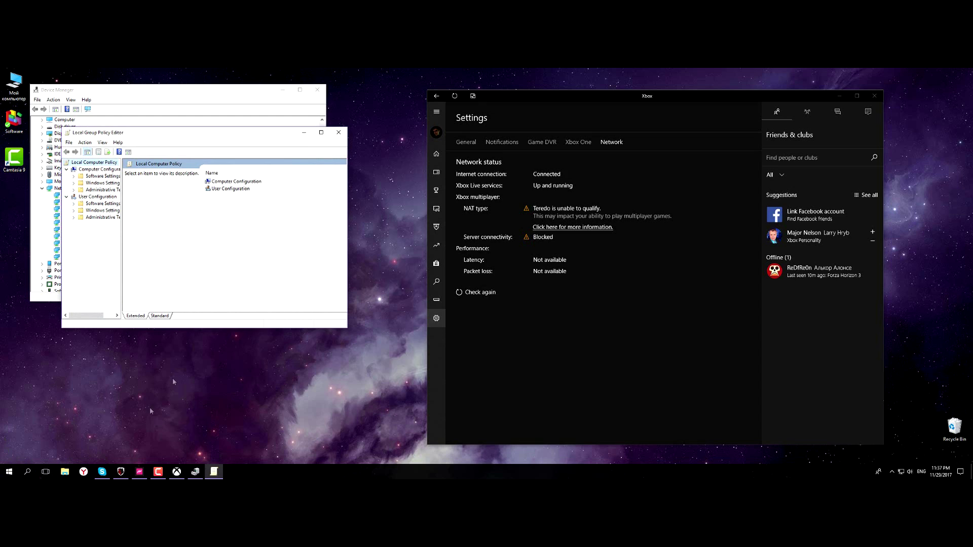
# Step: In the maximized policy editor, open Computer Configuration > Administrative Templates > Network > TCPIP Settings > IPv6 Transition Technologies
pyautogui.click(321, 132)
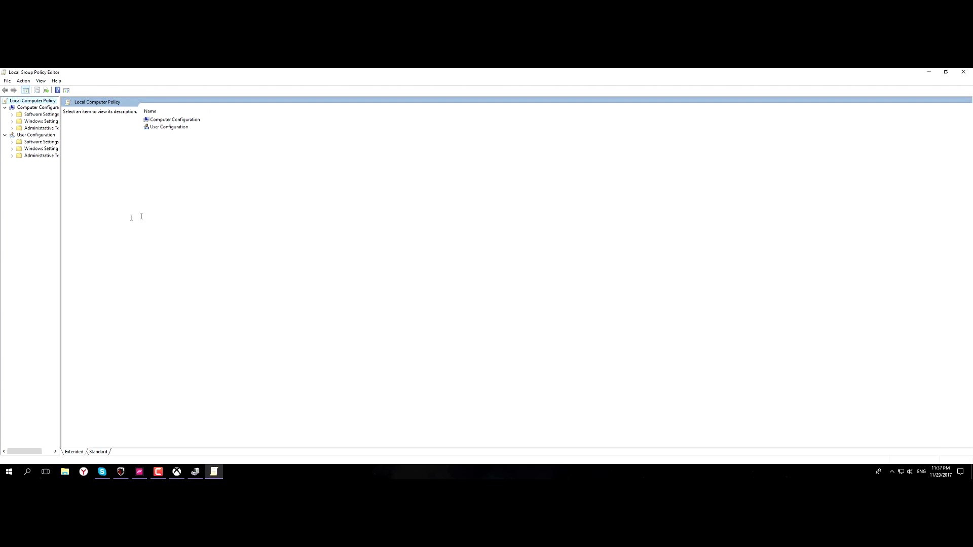
pyautogui.moveTo(60, 193); pyautogui.dragTo(196, 193)
pyautogui.click(46, 128)
pyautogui.doubleClick(293, 127)
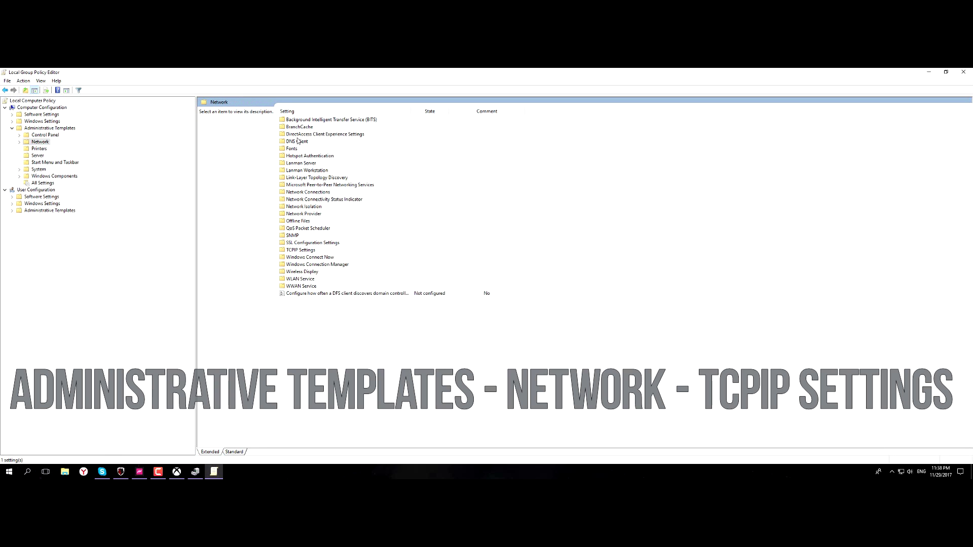
pyautogui.click(298, 250)
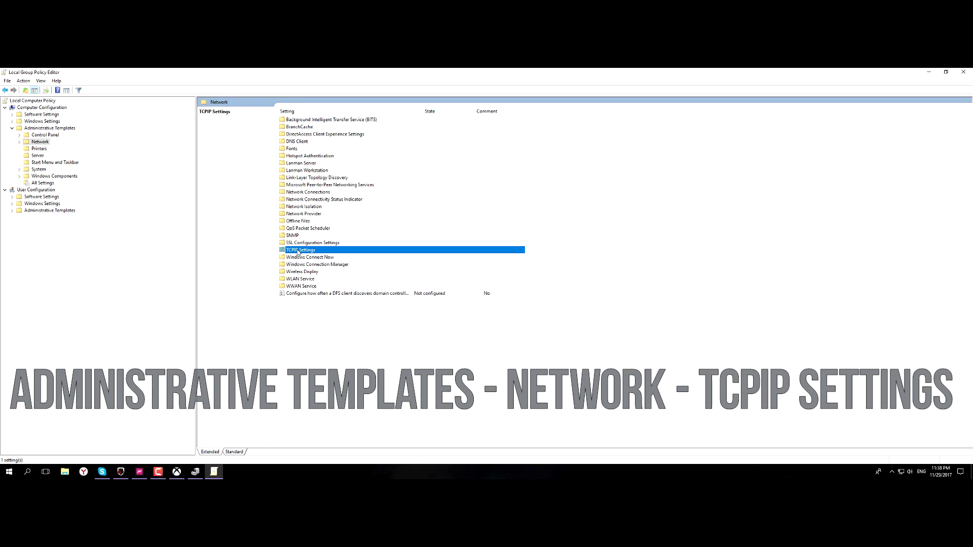
pyautogui.doubleClick(298, 250)
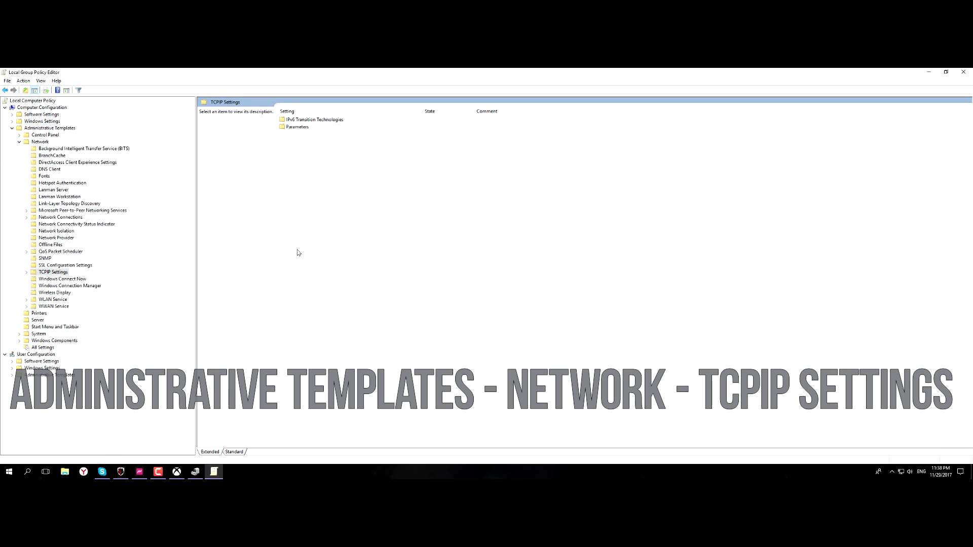
pyautogui.doubleClick(321, 120)
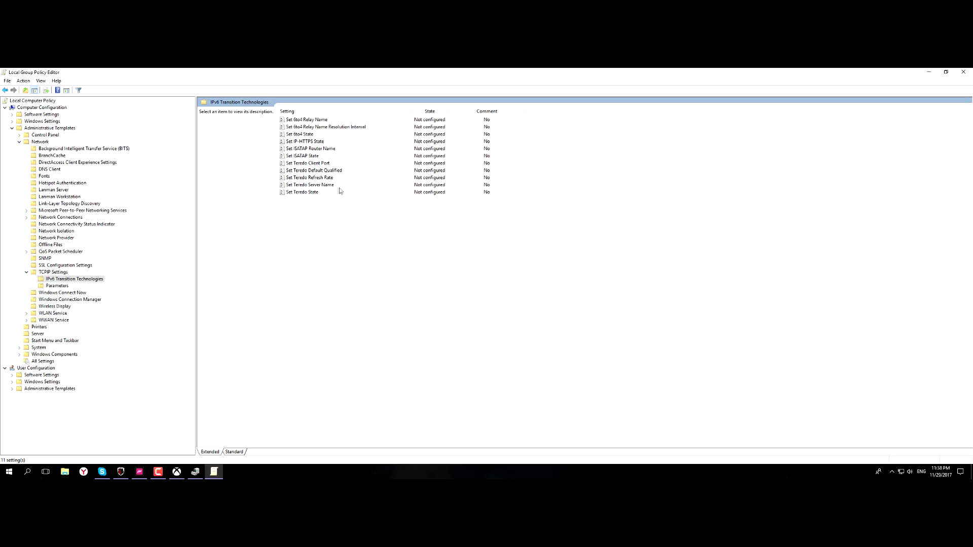
# Step: Enable the Set Teredo Server Name policy, leaving the server name blank
pyautogui.click(335, 185)
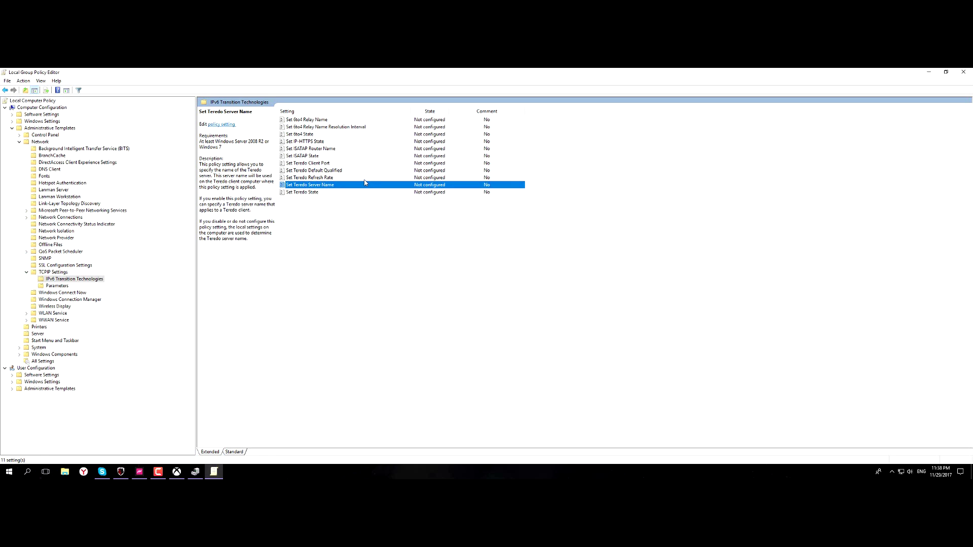
pyautogui.rightClick(417, 187)
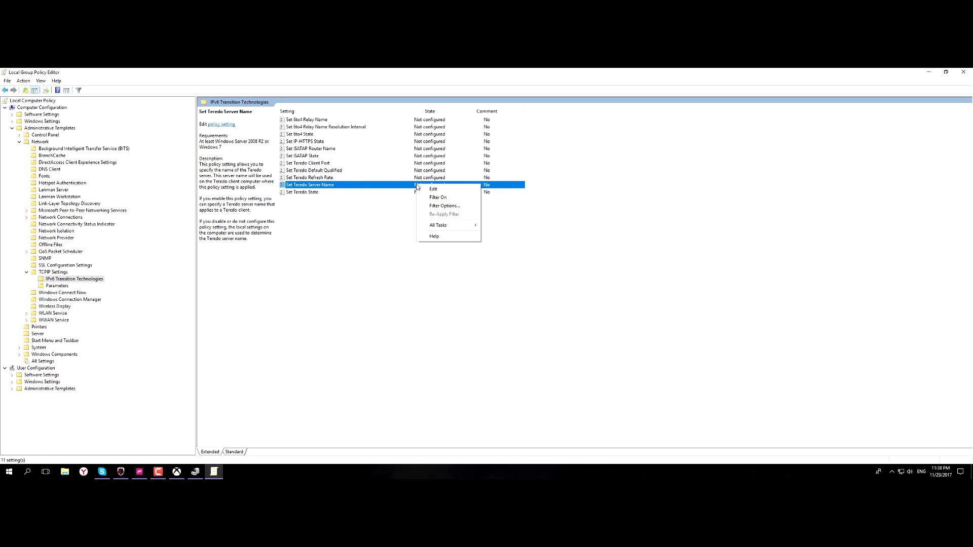
pyautogui.click(420, 189)
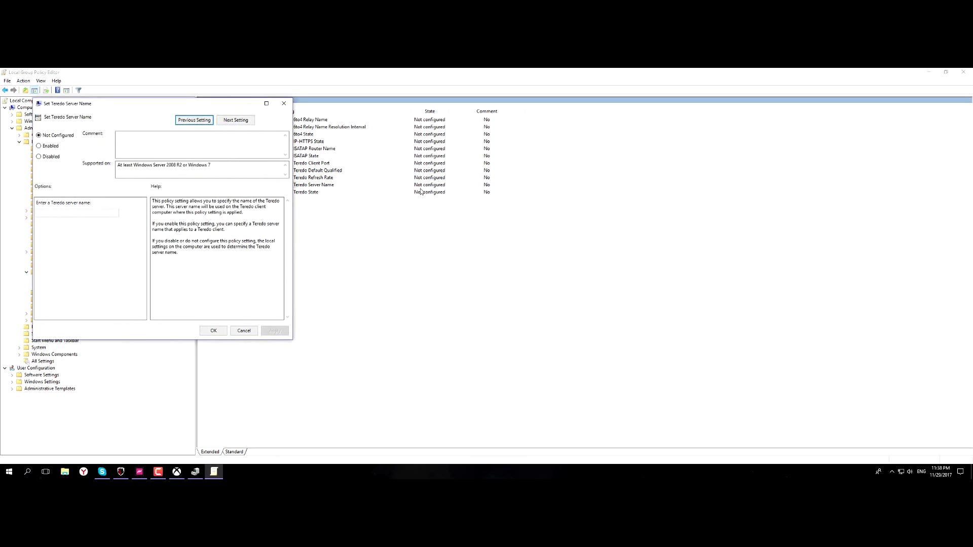
pyautogui.click(59, 149)
pyautogui.click(204, 330)
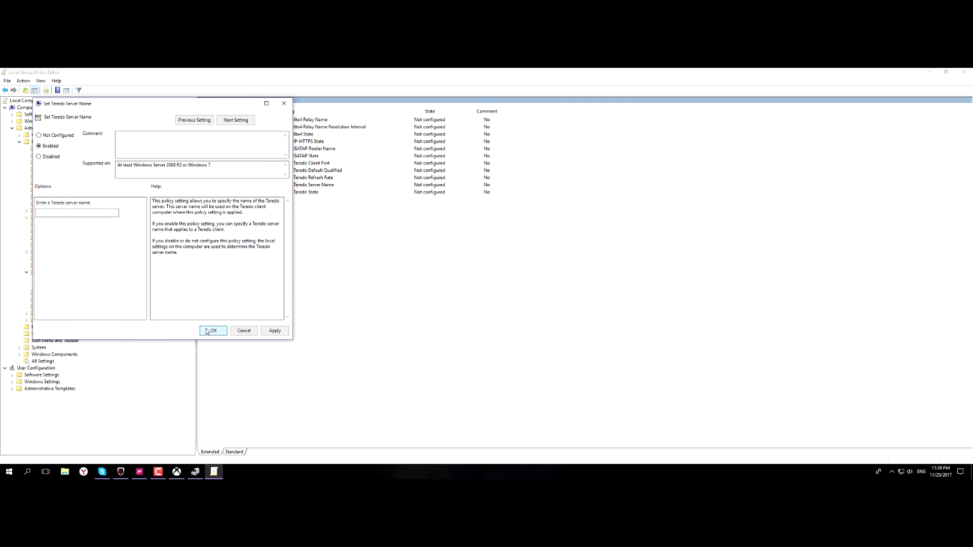
# Step: Enable the Set Teredo State policy with the Default State option
pyautogui.click(301, 196)
pyautogui.rightClick(300, 196)
pyautogui.click(317, 200)
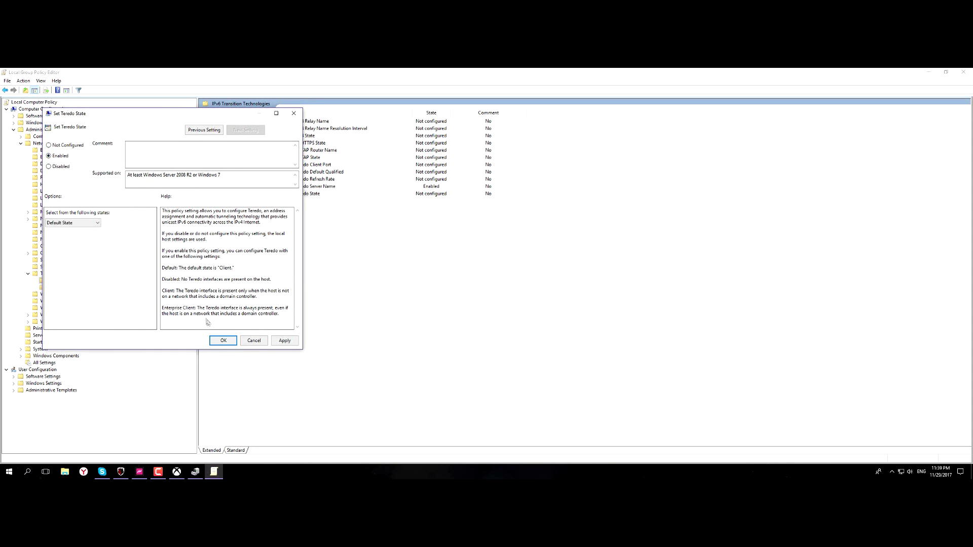
pyautogui.click(222, 340)
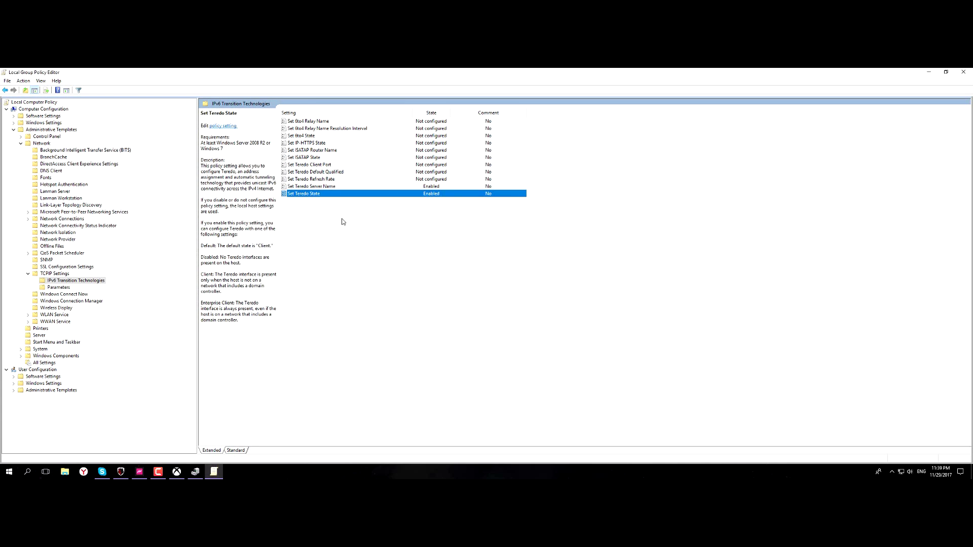
# Step: Switch to the Xbox app and rerun the network status check
pyautogui.click(177, 472)
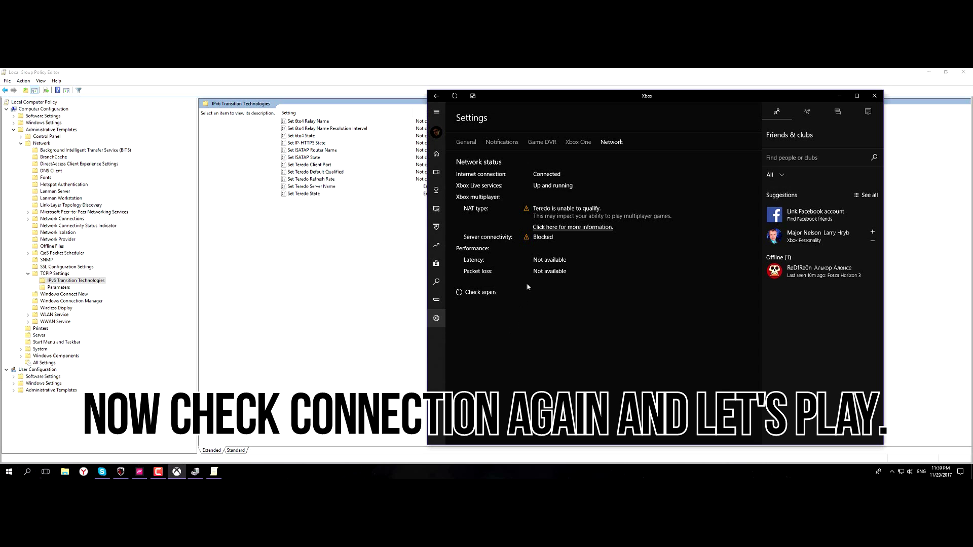
pyautogui.click(480, 293)
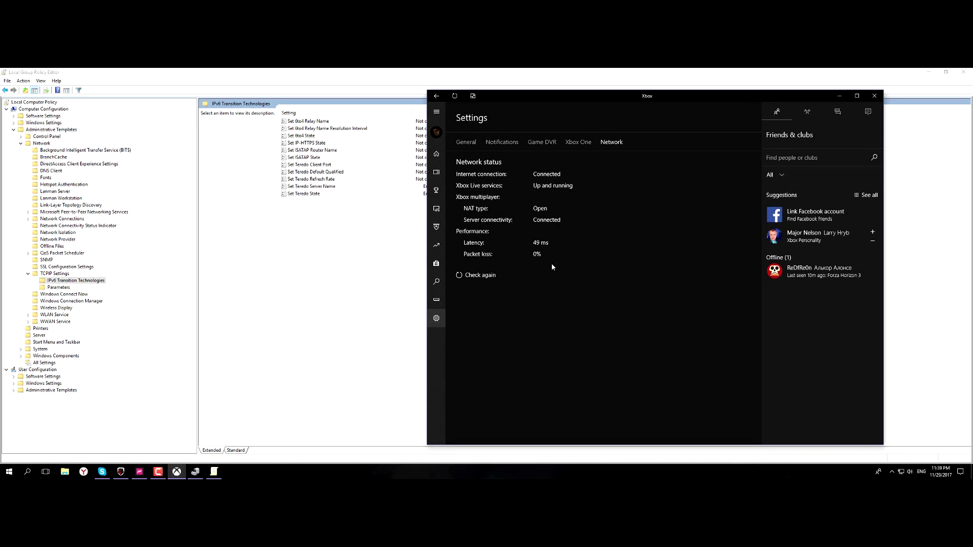
# Step: Switch to Forza Horizon 3 and start a standard Online Adventure session
pyautogui.click(139, 472)
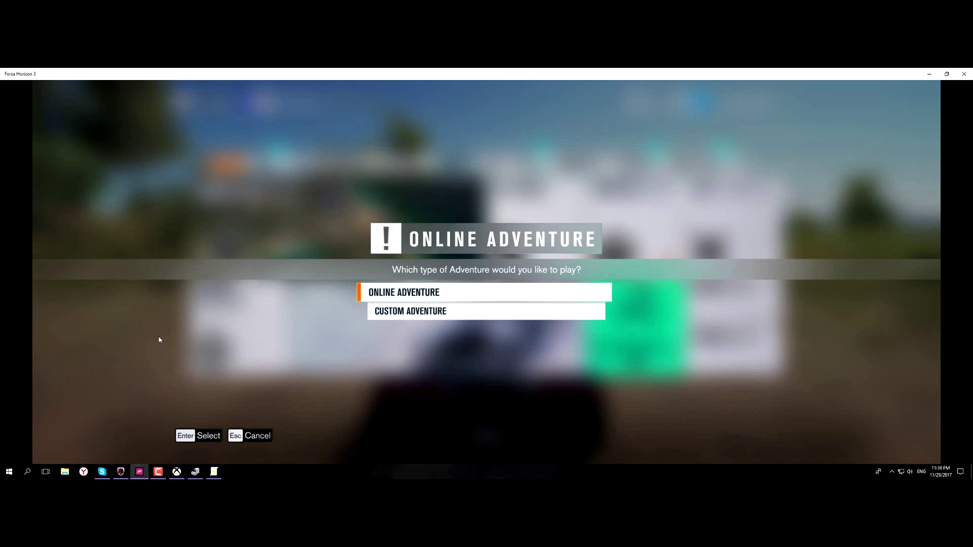
pyautogui.press('Return')
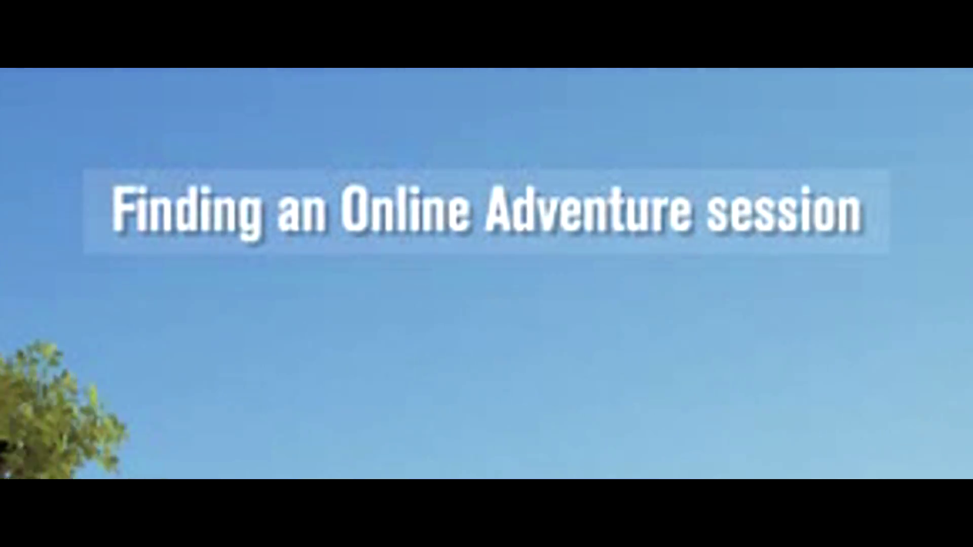
pyautogui.press('Return')
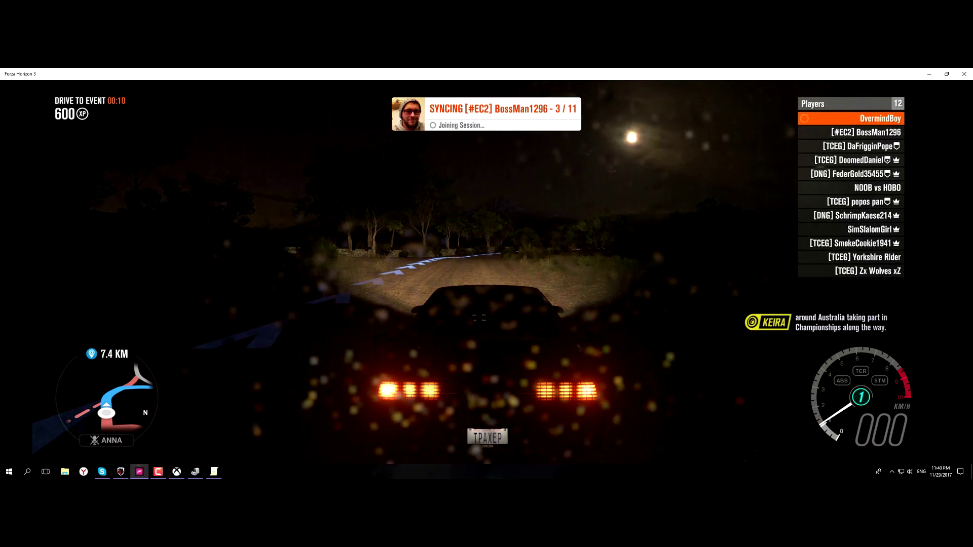
pyautogui.click(891, 472)
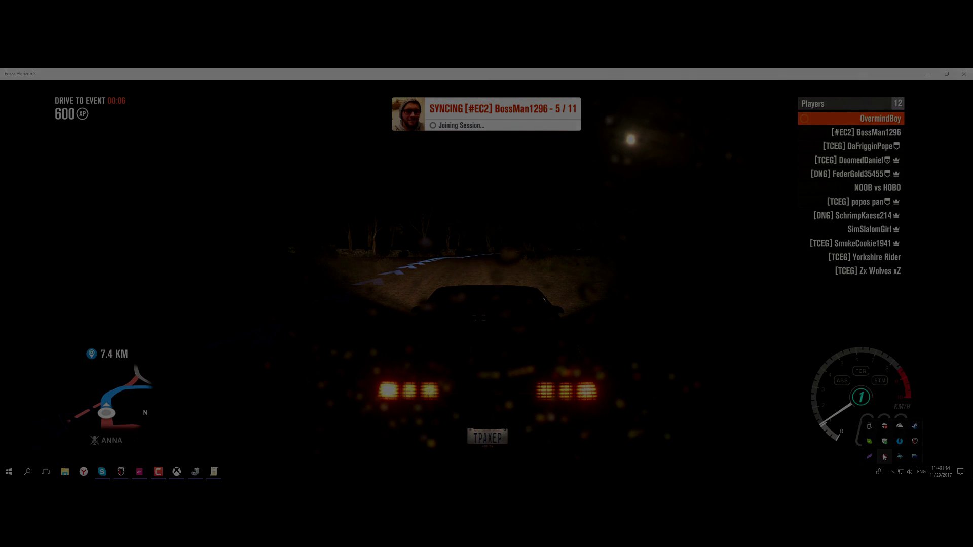
pyautogui.click(577, 207)
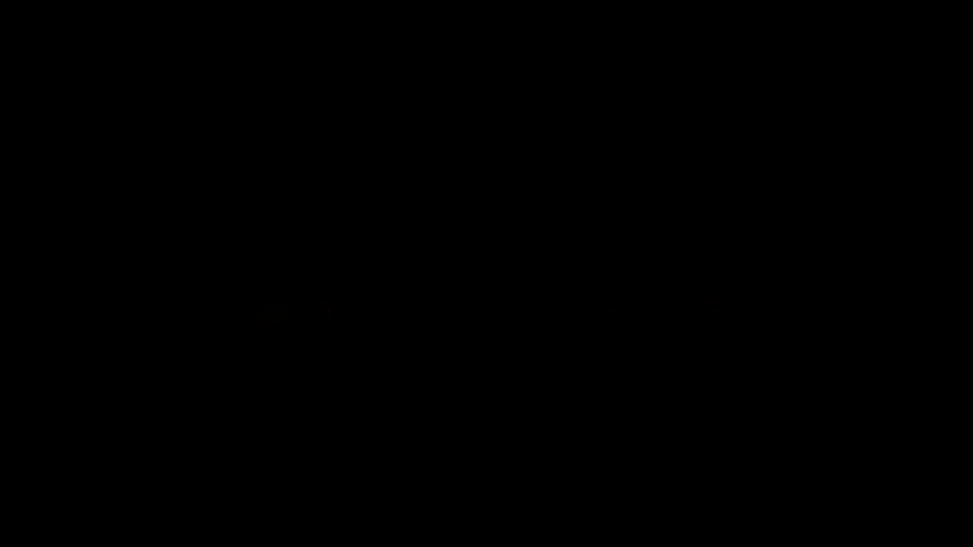